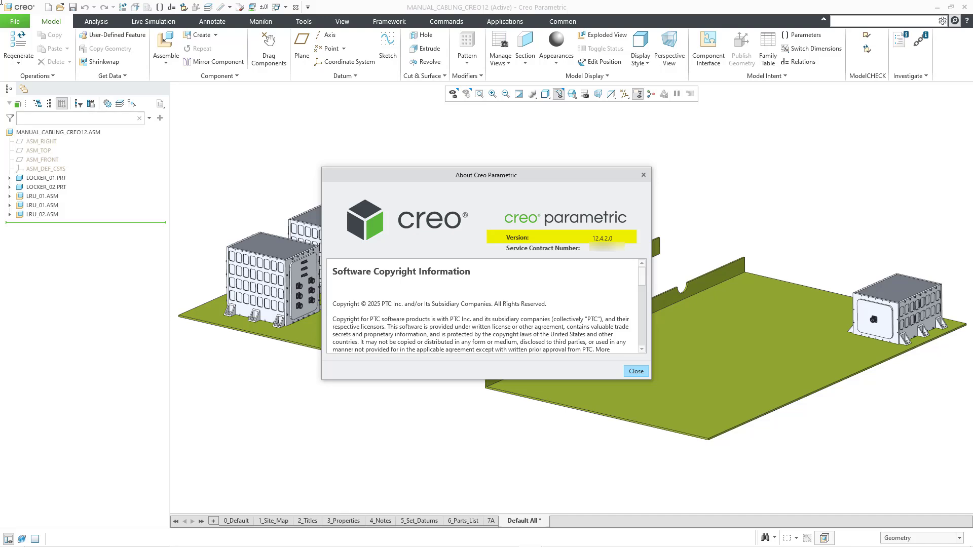
# - Close the About Creo Parametric window and launch the Cabling application from Applications
pyautogui.click(635, 372)
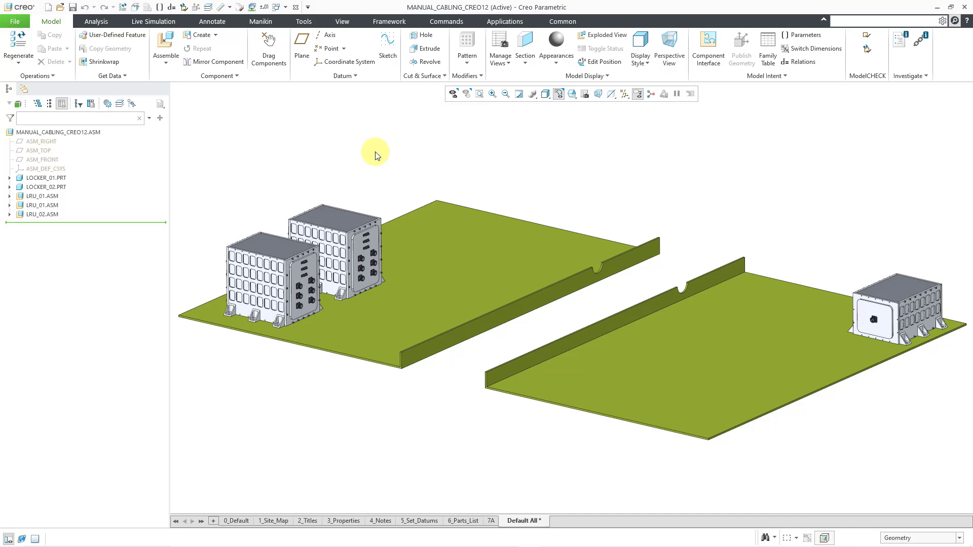
pyautogui.click(518, 21)
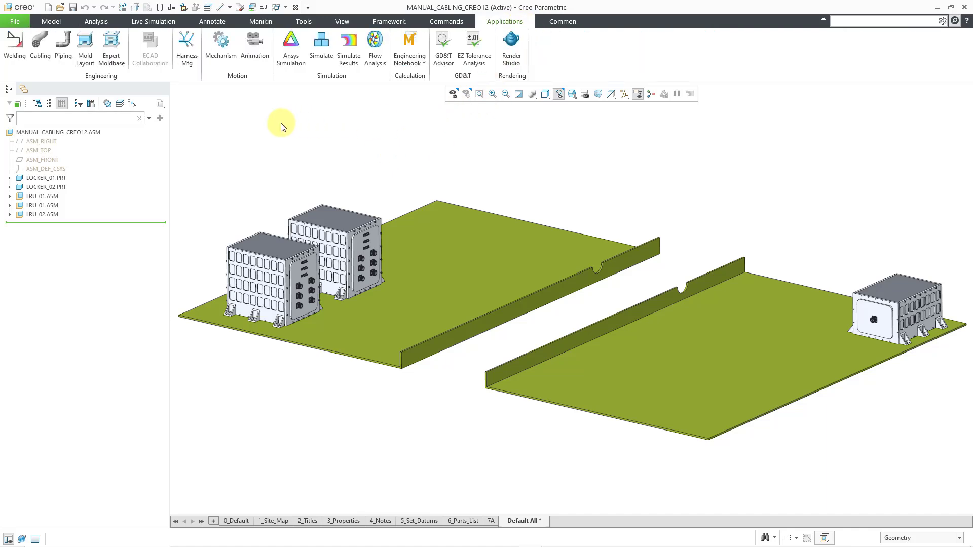
pyautogui.click(41, 55)
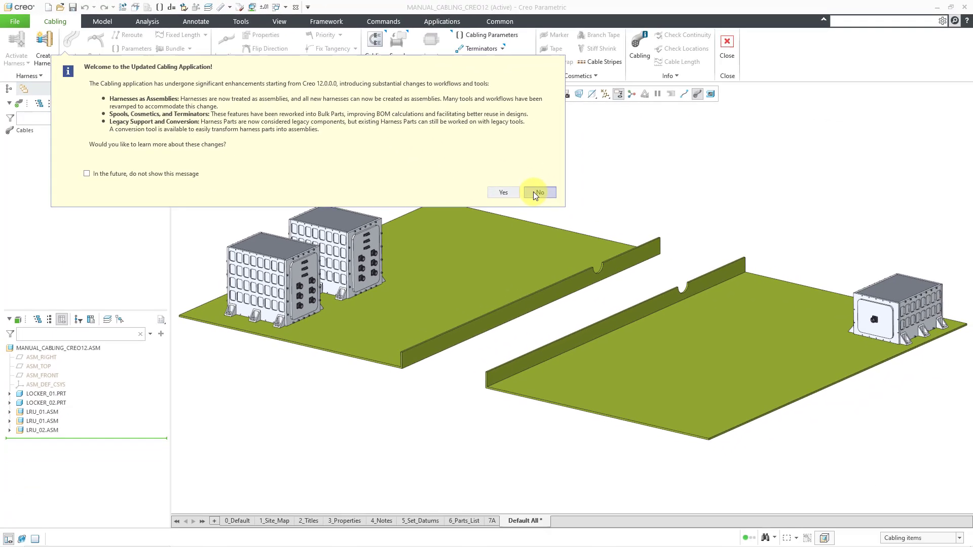
# - Dismiss the welcome message and create harness ASM0001 as a copy of inlbs_asm_harn_design_abs.asm
pyautogui.click(835, 297)
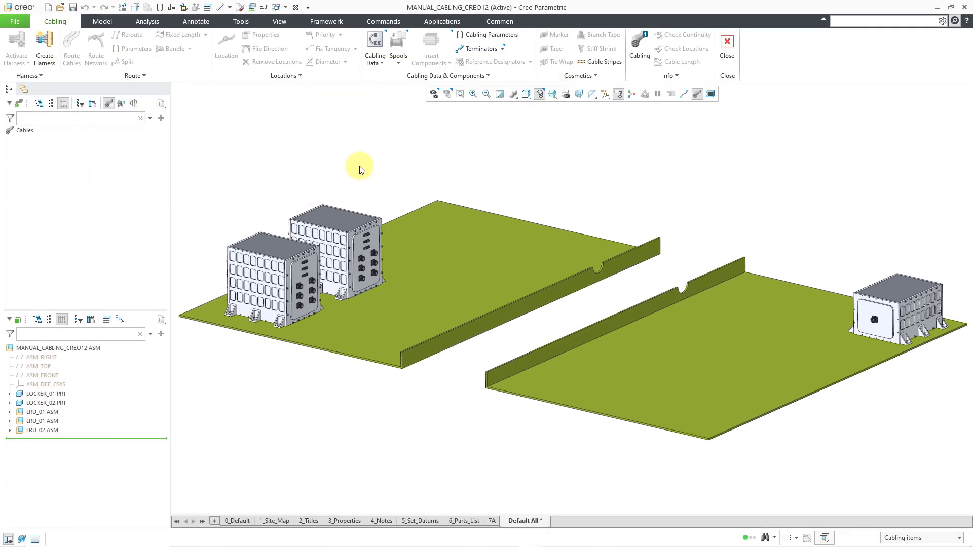
pyautogui.click(45, 59)
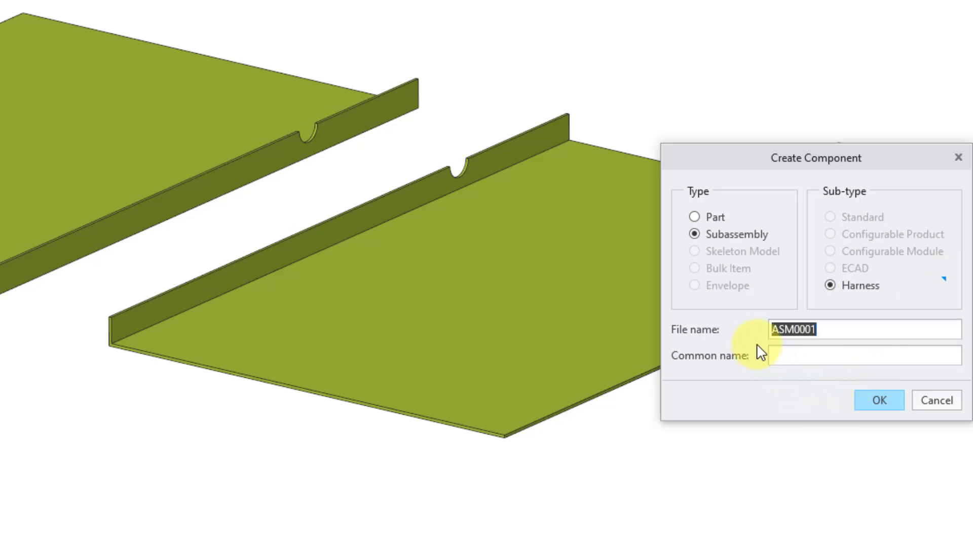
pyautogui.click(879, 403)
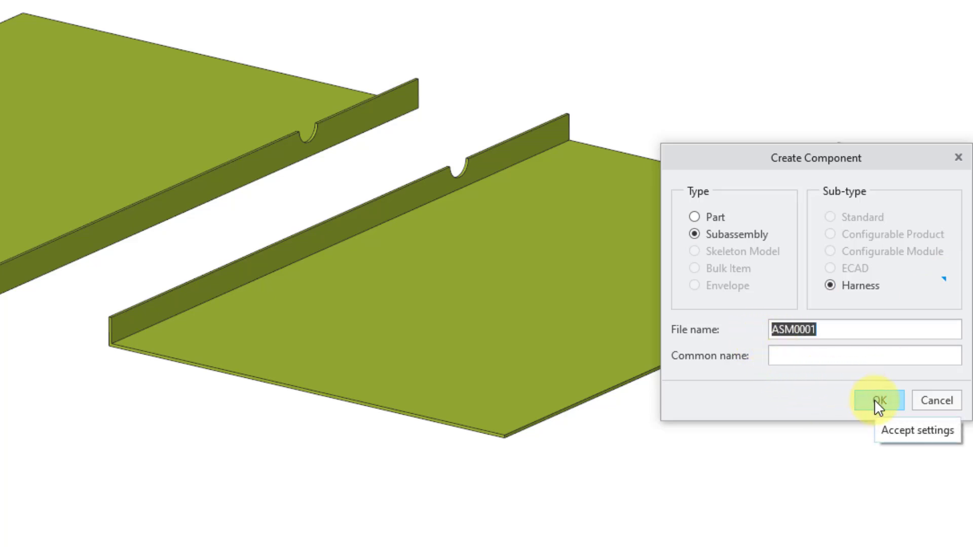
pyautogui.click(878, 401)
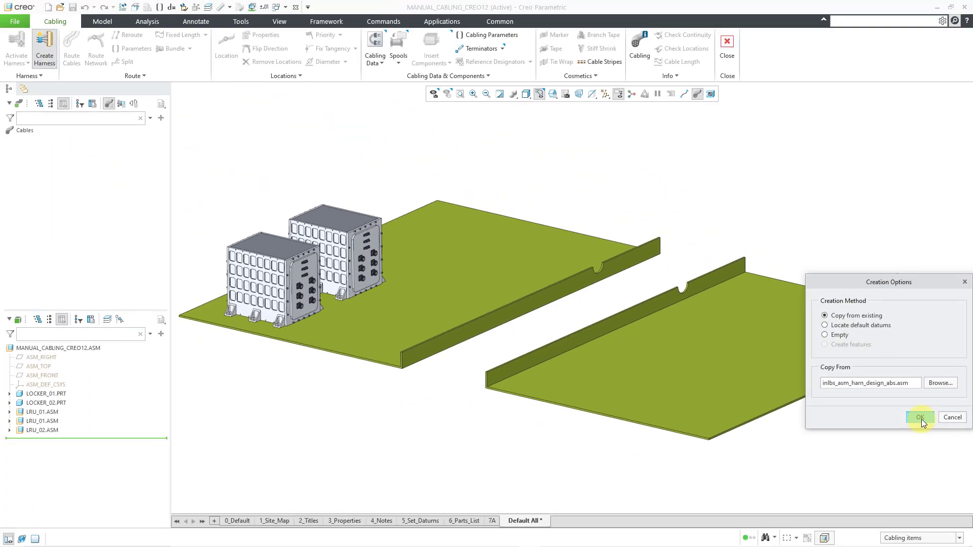
pyautogui.click(881, 397)
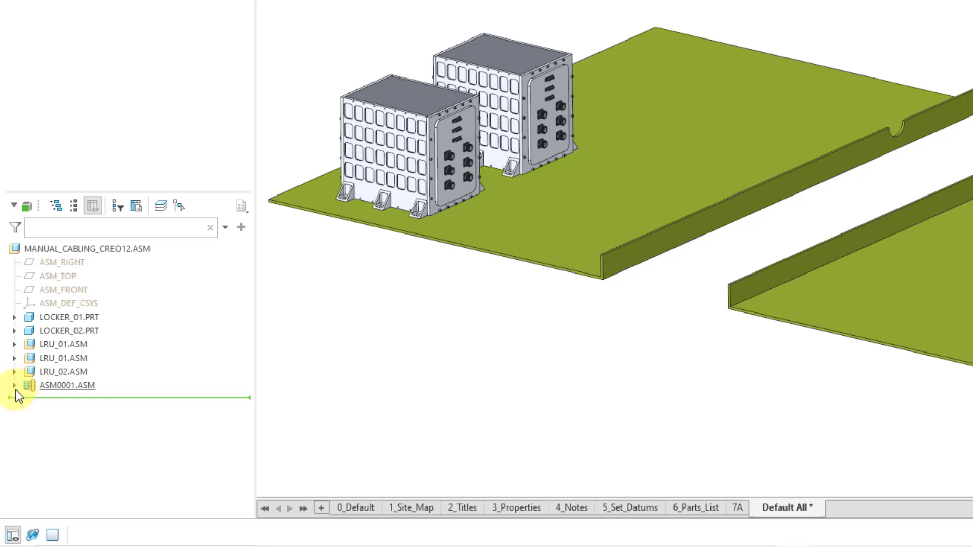
# - Expand ASM0001.ASM to show its placement and datums, glance at Spools, then open Activate Harness
pyautogui.click(14, 386)
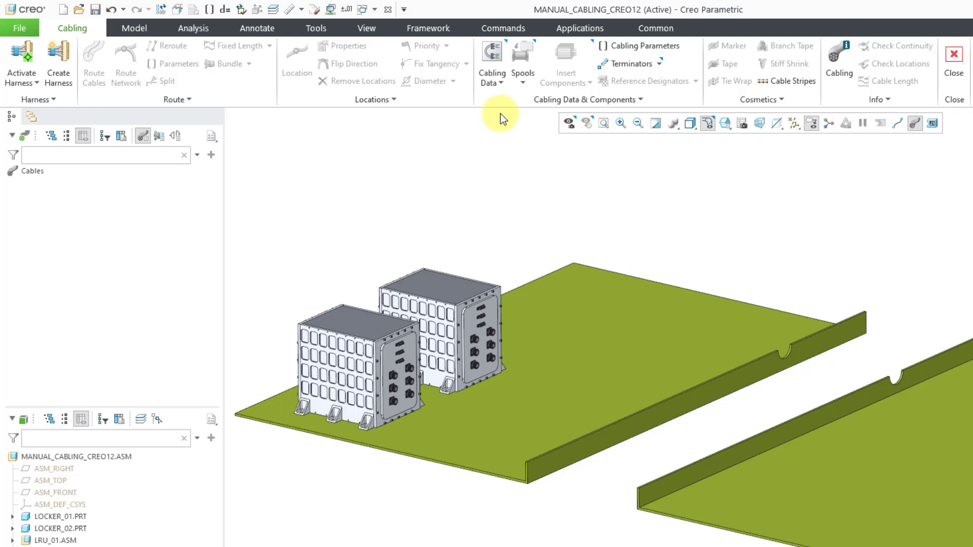
pyautogui.click(525, 83)
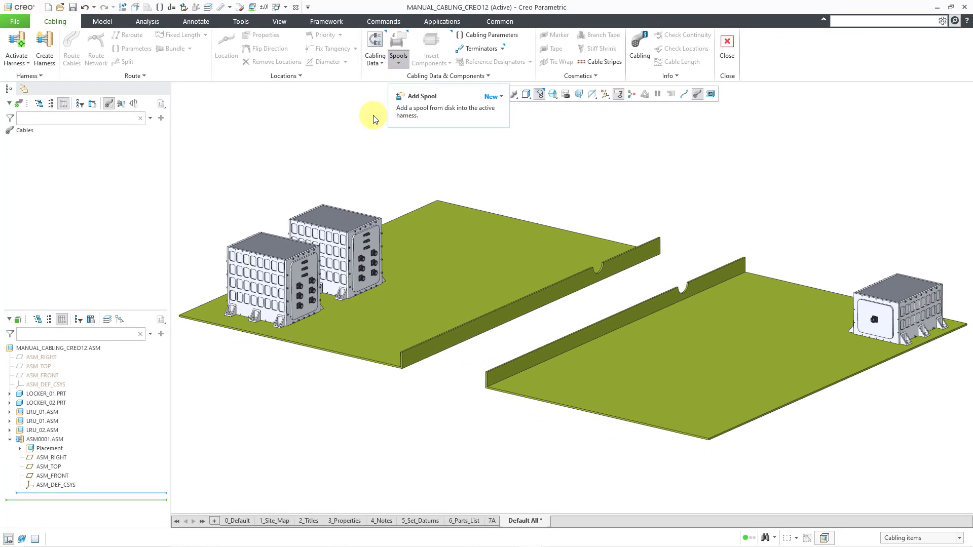
pyautogui.click(484, 174)
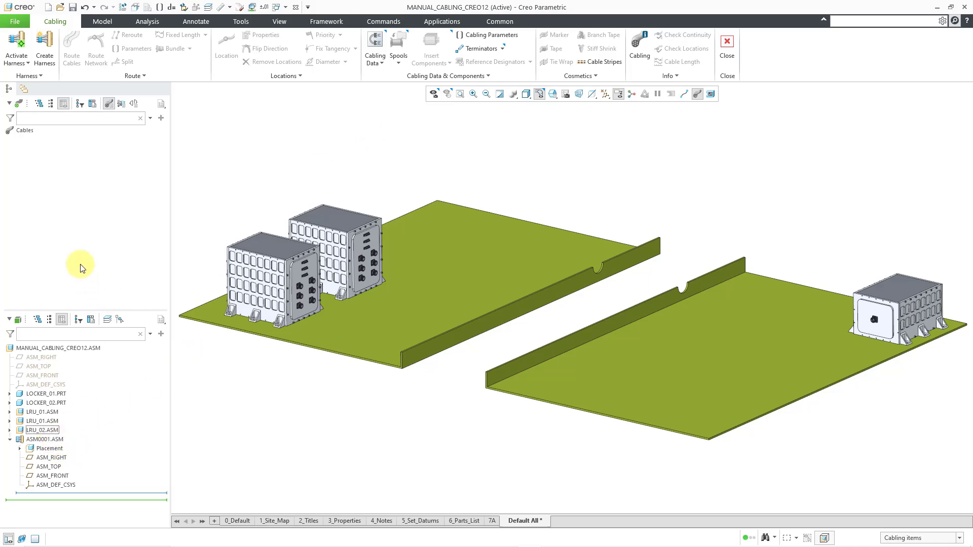
pyautogui.click(14, 60)
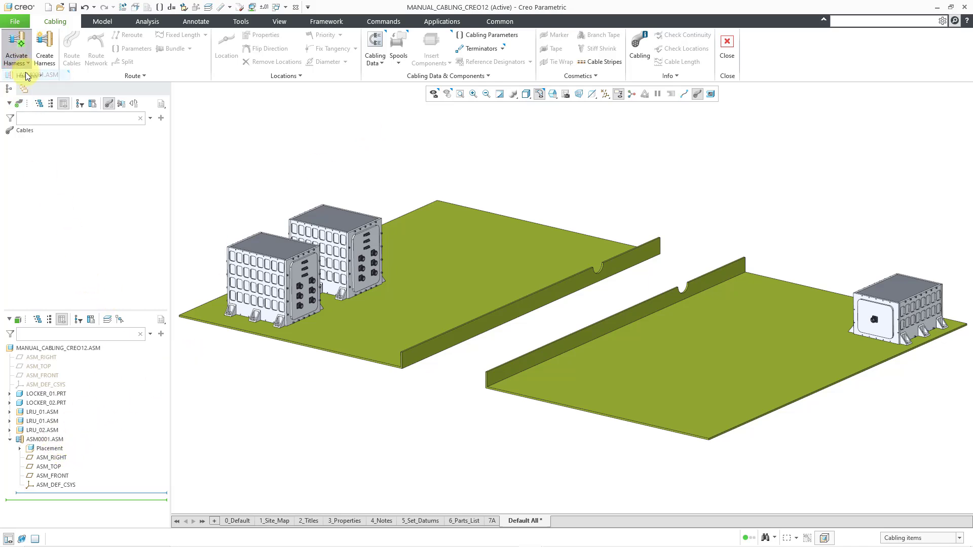
# - Activate ASM0001 as the work harness, then cancel Import Spool since no spools exist
pyautogui.click(21, 75)
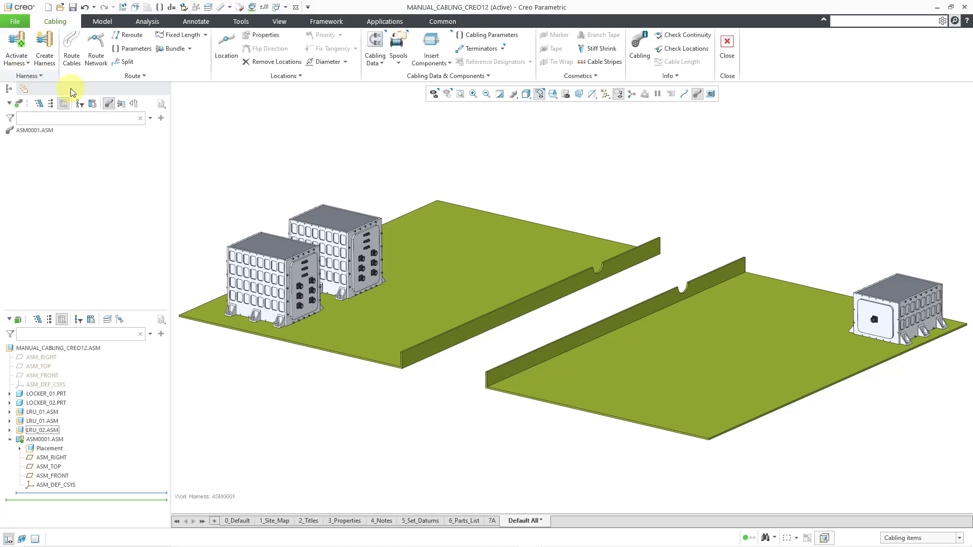
pyautogui.click(399, 44)
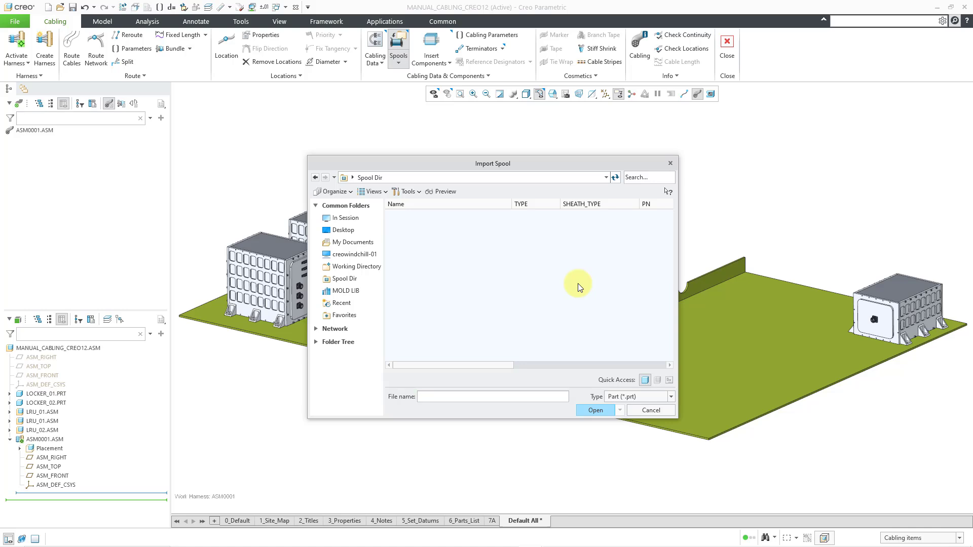
pyautogui.click(651, 410)
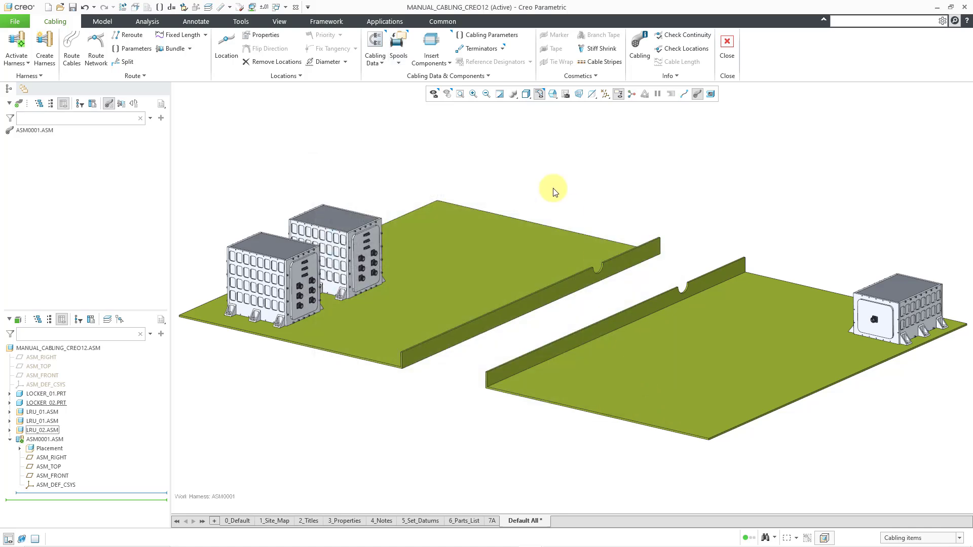
# - Create wire spool SPOOL0001 and review its parameters: bend radius 0.24, thickness 0.12, INCH
pyautogui.click(395, 64)
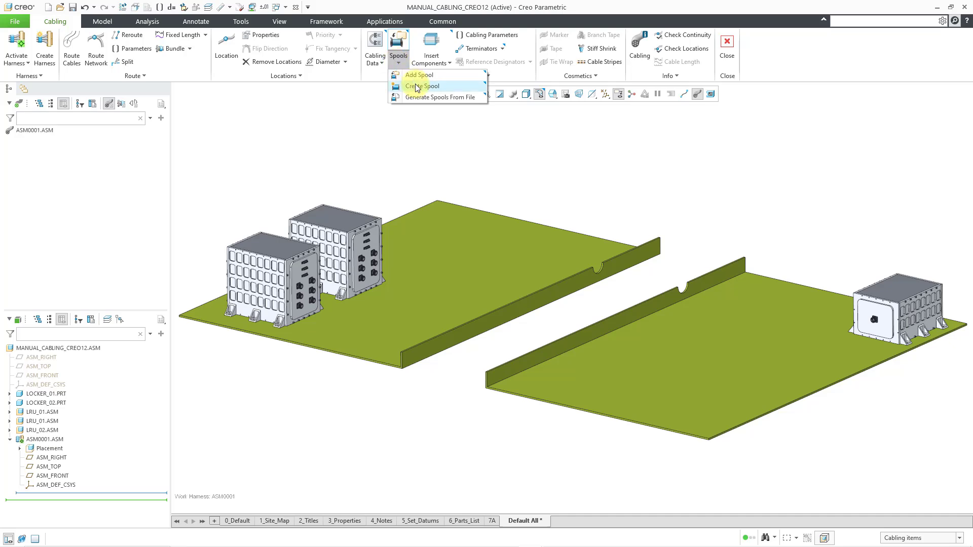
pyautogui.click(415, 87)
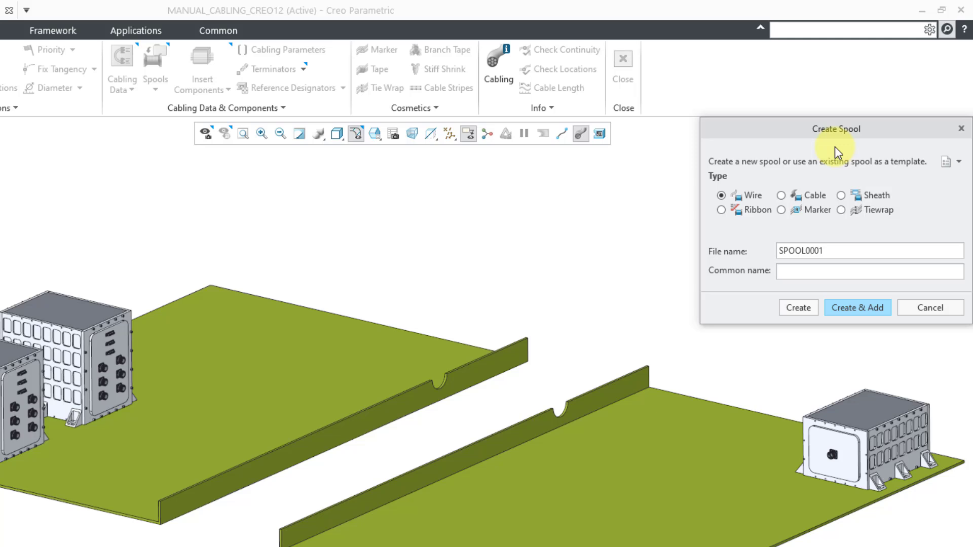
pyautogui.click(856, 313)
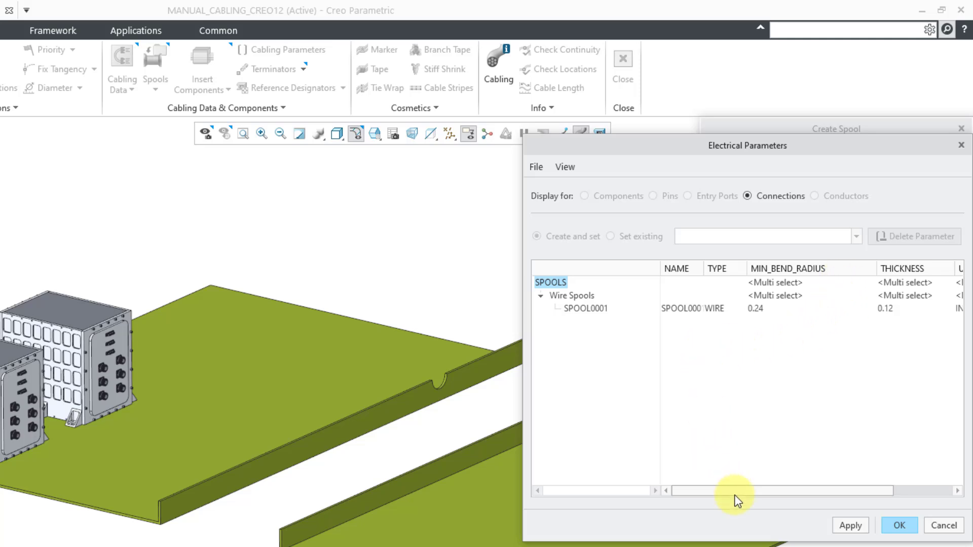
pyautogui.moveTo(734, 491); pyautogui.dragTo(831, 479)
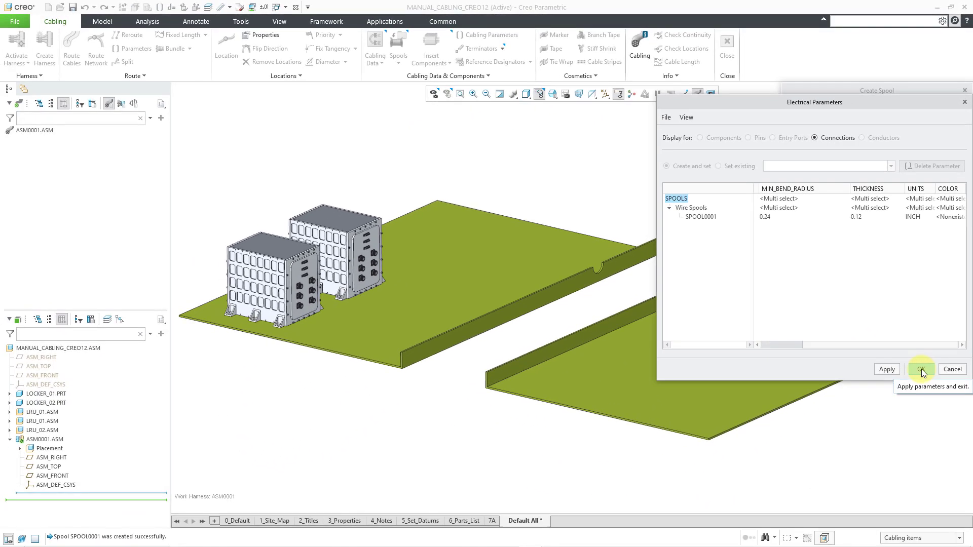
# - Apply the SPOOL0001 electrical parameters so the spool appears under ASM0001.ASM
pyautogui.click(922, 369)
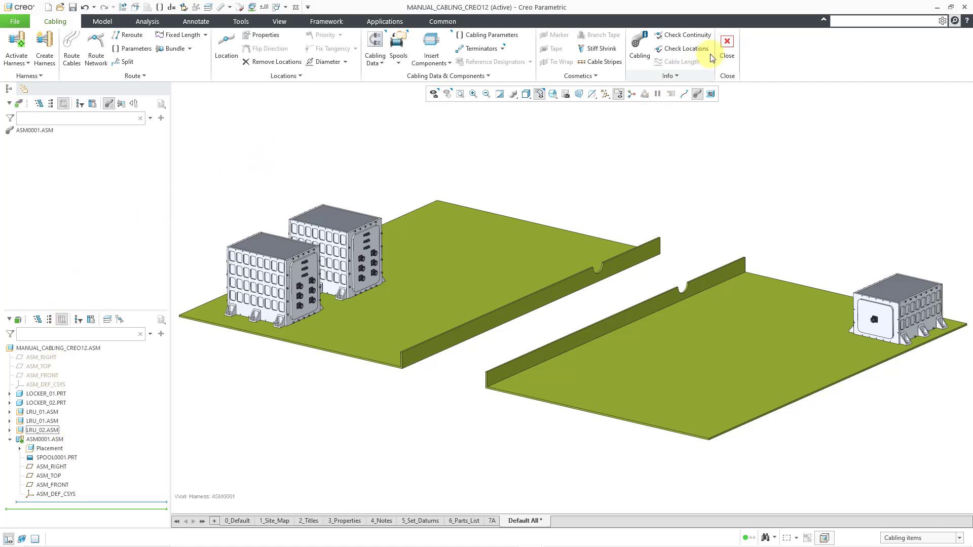
# - Exit the Cabling environment and open the New file dialog
pyautogui.click(727, 50)
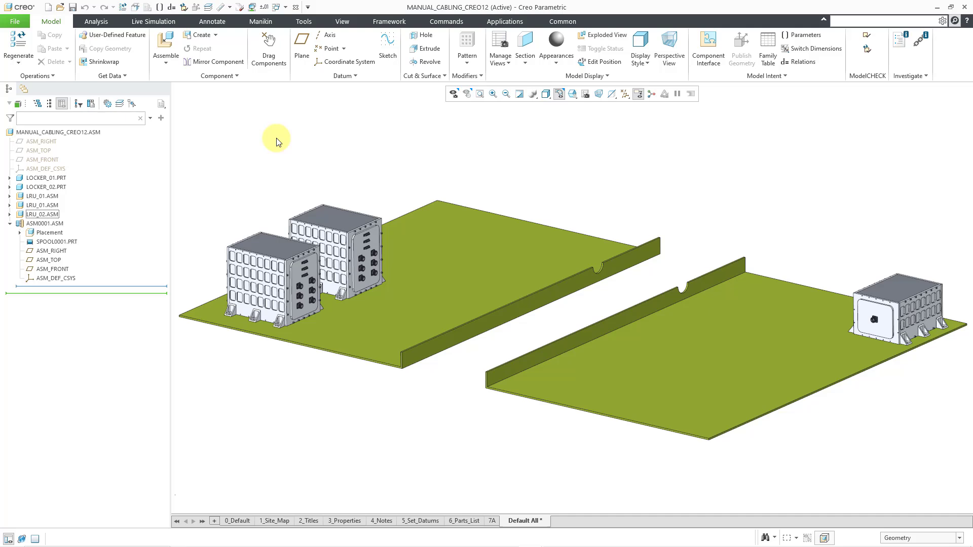
pyautogui.click(49, 7)
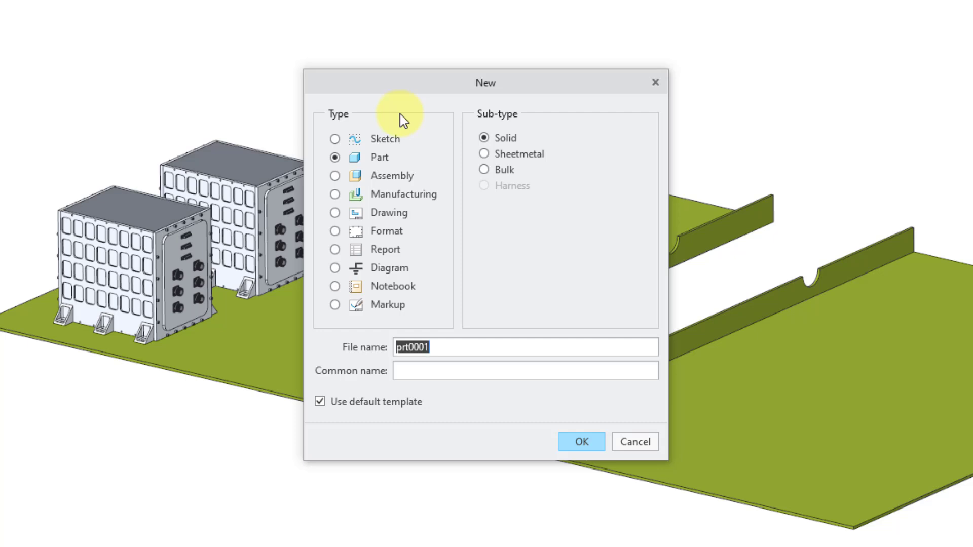
# - Create a new Assembly of Harness sub-type, keeping the default name asm0002
pyautogui.click(402, 180)
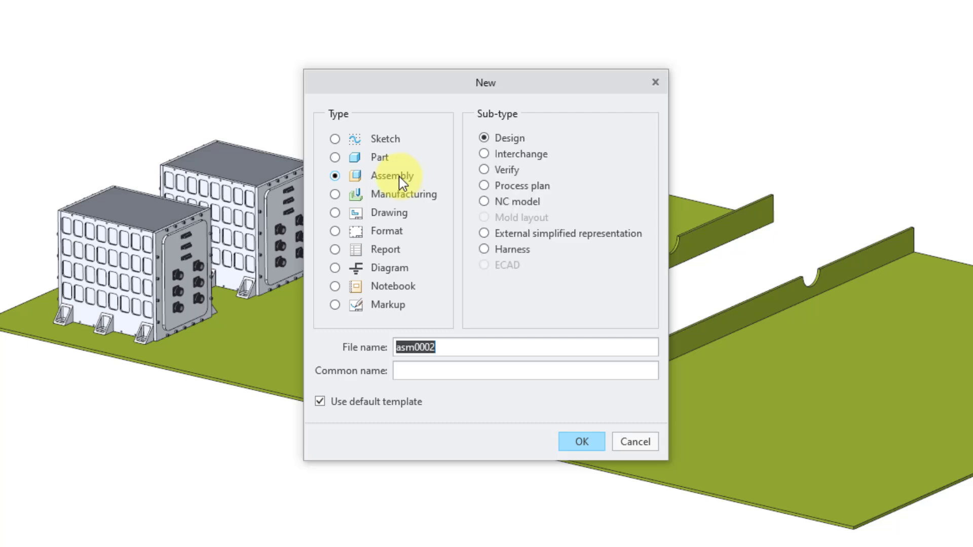
pyautogui.click(509, 252)
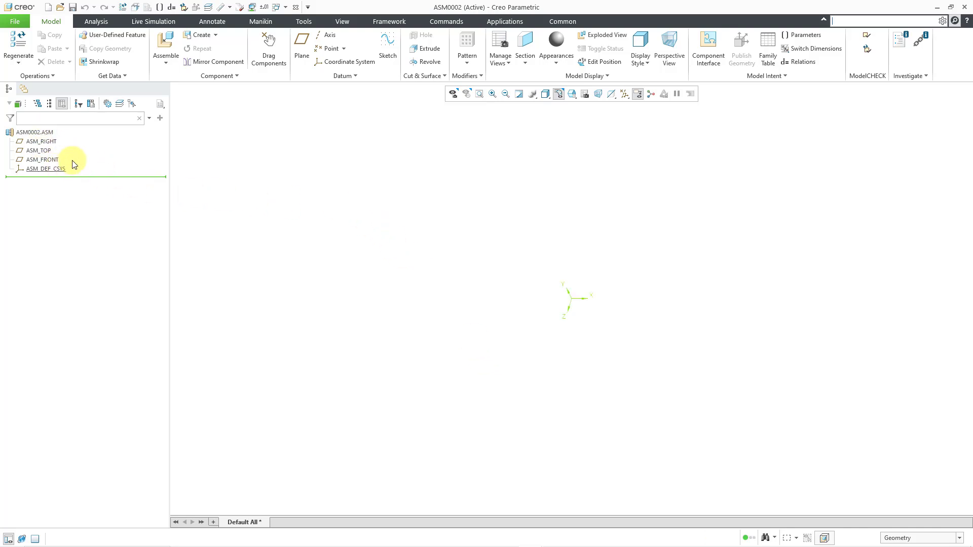
# - Launch Cabling, dismiss the welcome message, and activate ASM0002 as the work harness
pyautogui.click(506, 22)
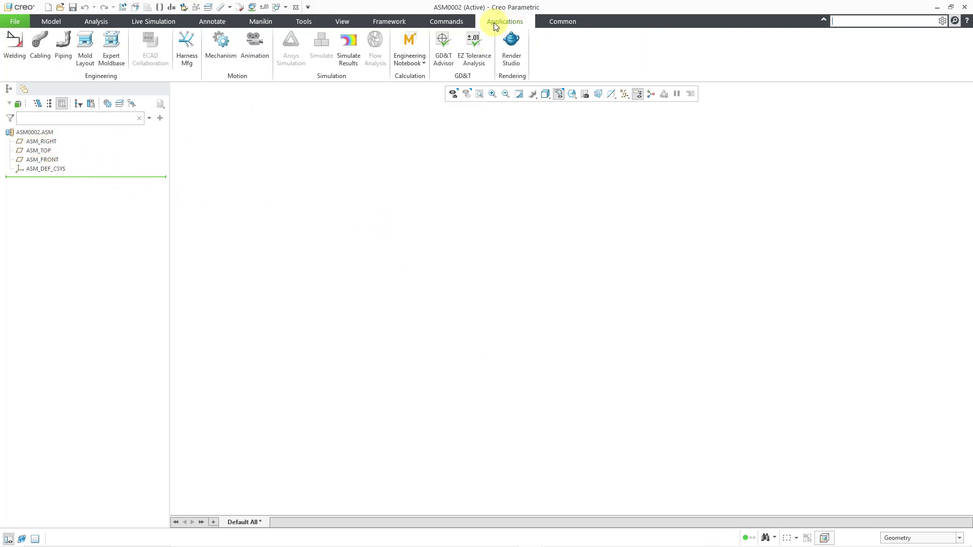
pyautogui.click(36, 58)
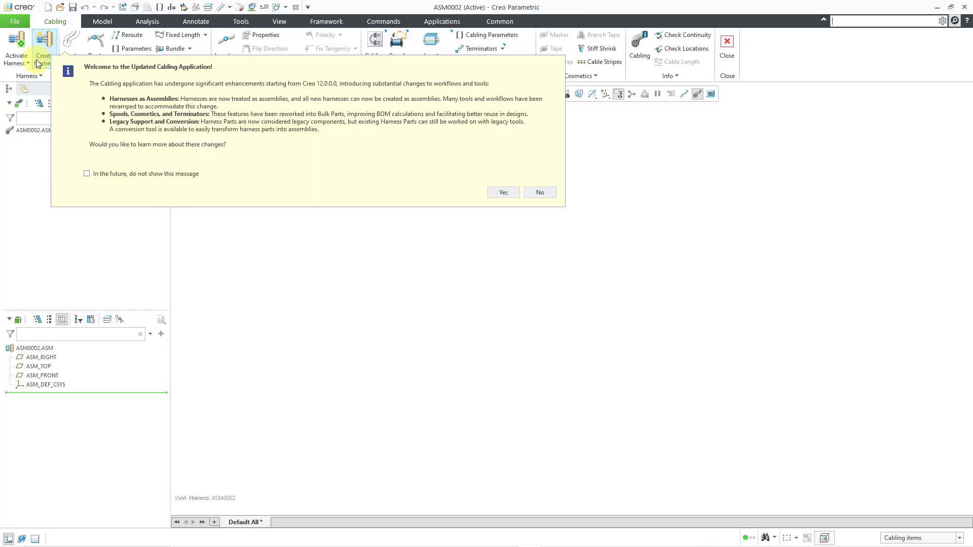
pyautogui.click(539, 193)
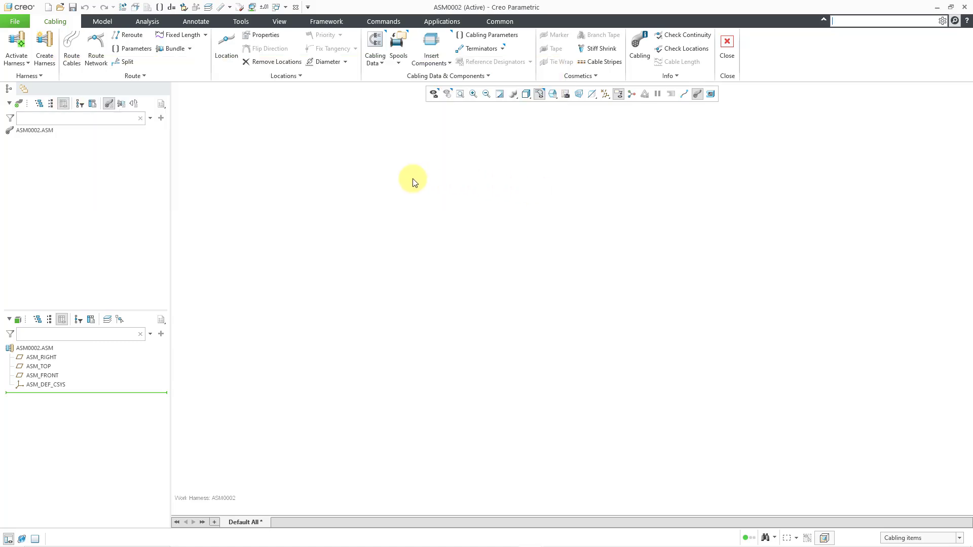
pyautogui.click(20, 60)
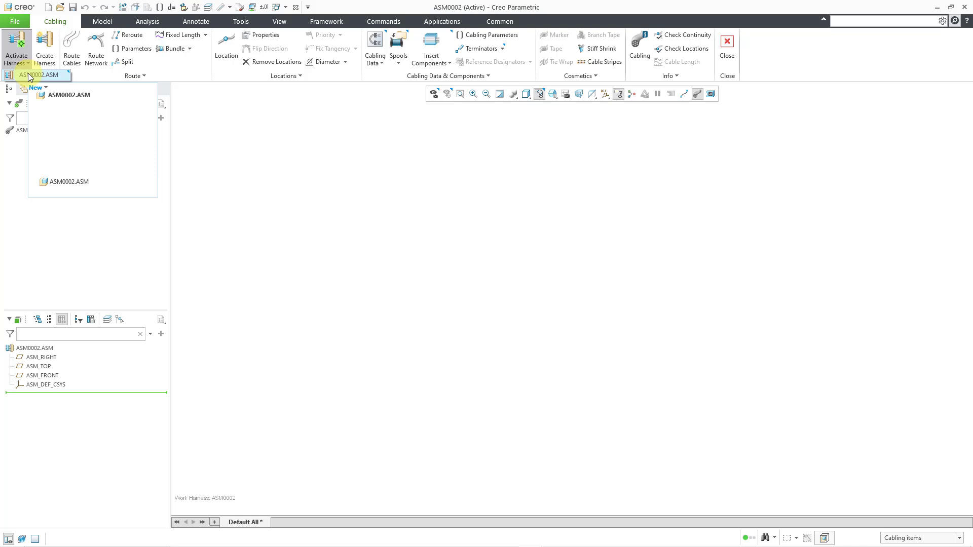
pyautogui.click(29, 76)
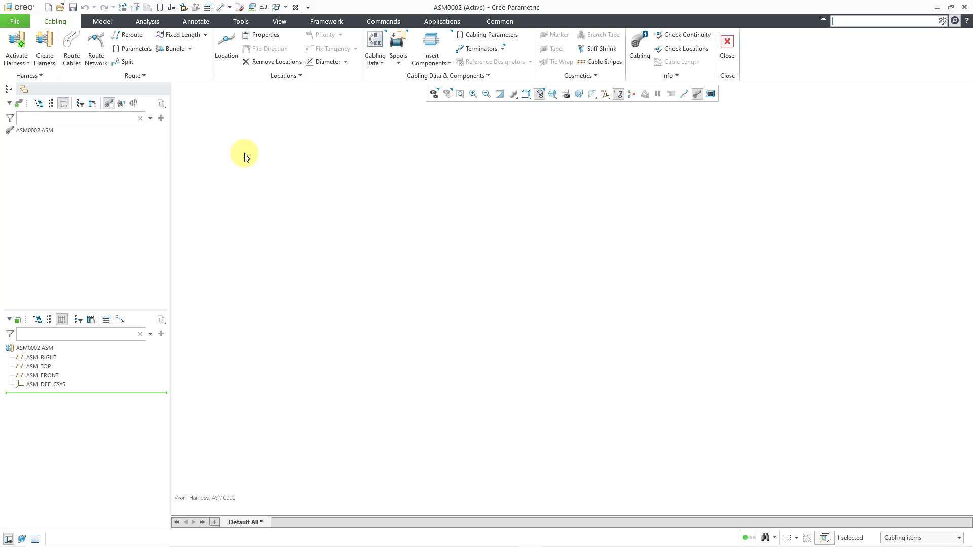
# - Exit Cabling and switch to the MANUAL_CABLING_CREO10 window showing the routed 1970_HARNESS
pyautogui.click(727, 42)
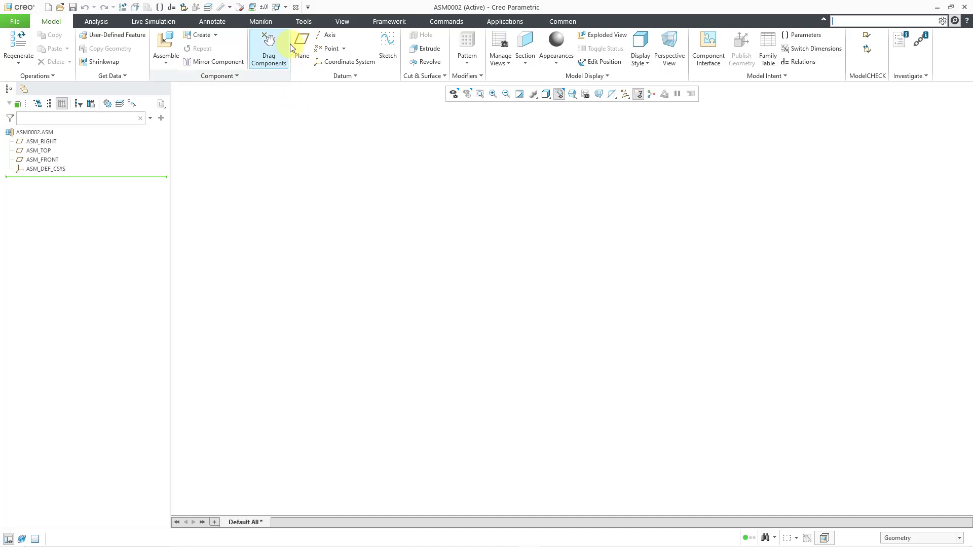
pyautogui.click(286, 7)
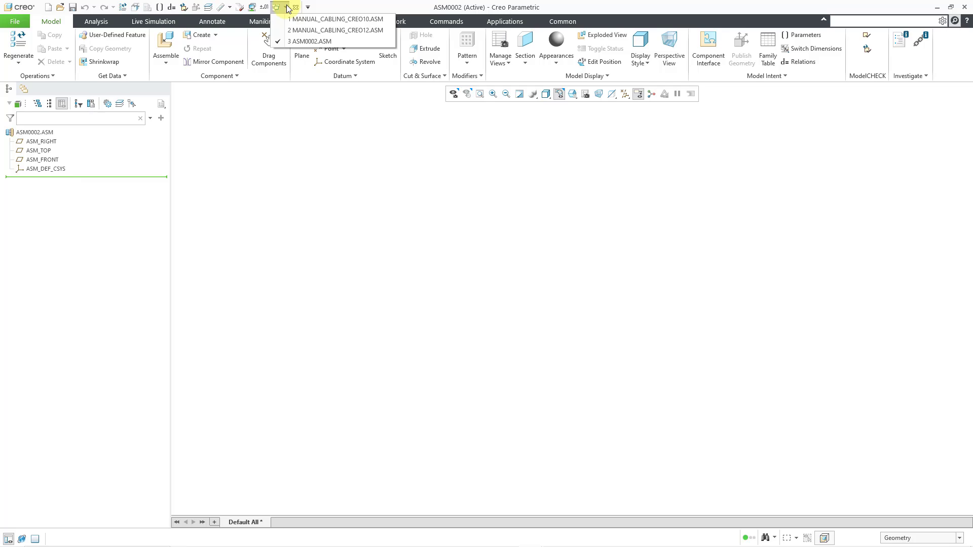
pyautogui.click(304, 18)
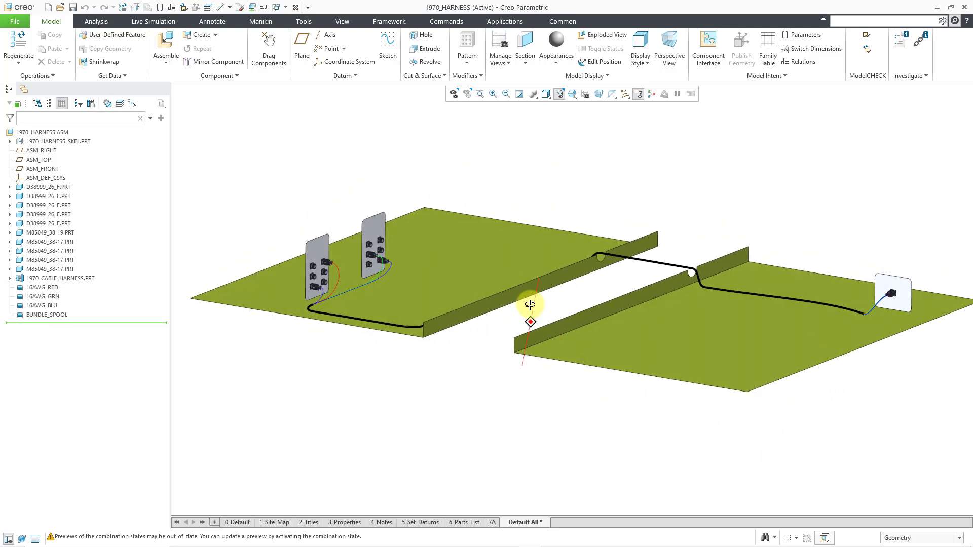
# - Start Cabling in 1970_HARNESS.ASM, dismiss the welcome message, and list the harnesses available for activation
pyautogui.click(501, 22)
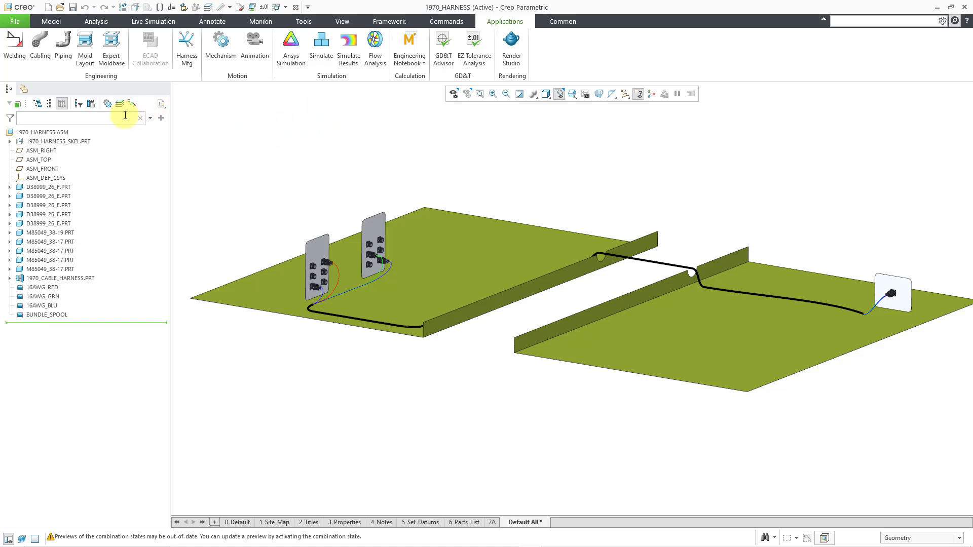
pyautogui.click(40, 60)
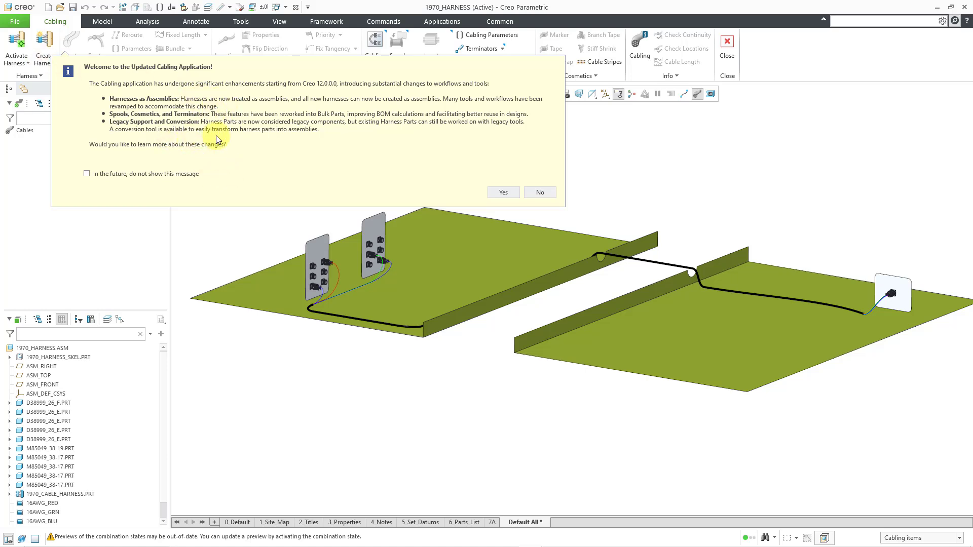
pyautogui.click(540, 192)
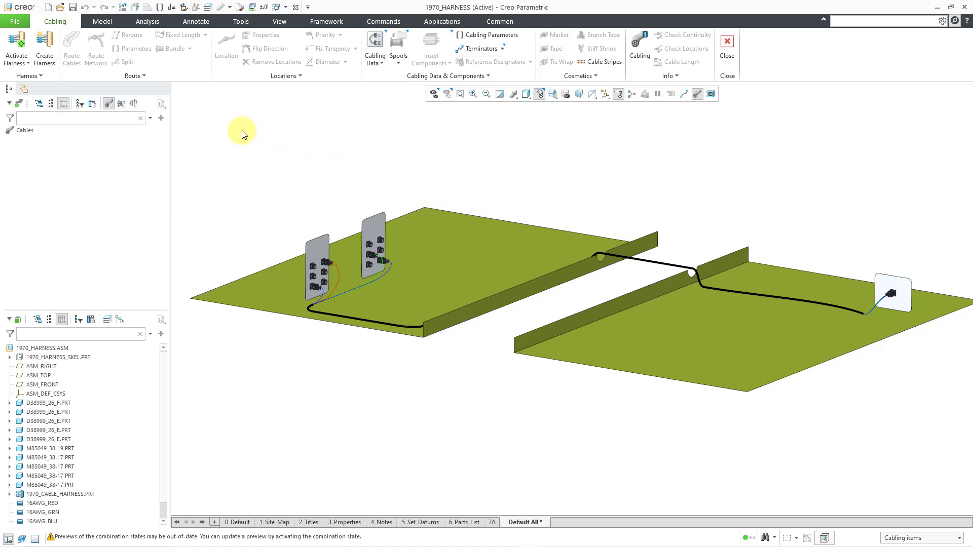
pyautogui.click(21, 63)
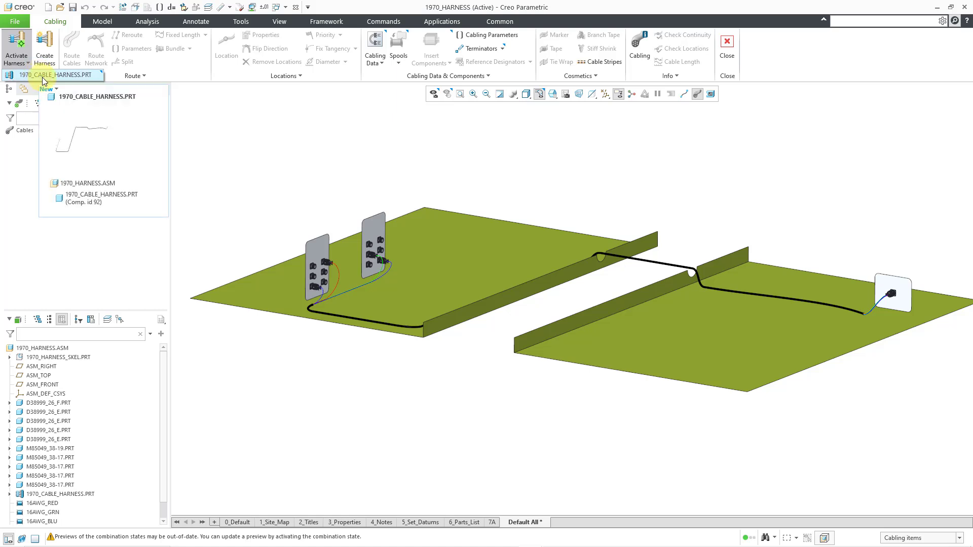
# - Activate 1970_CABLE_HARNESS.PRT as the work harness and check shortcut menus for a conversion command
pyautogui.click(42, 76)
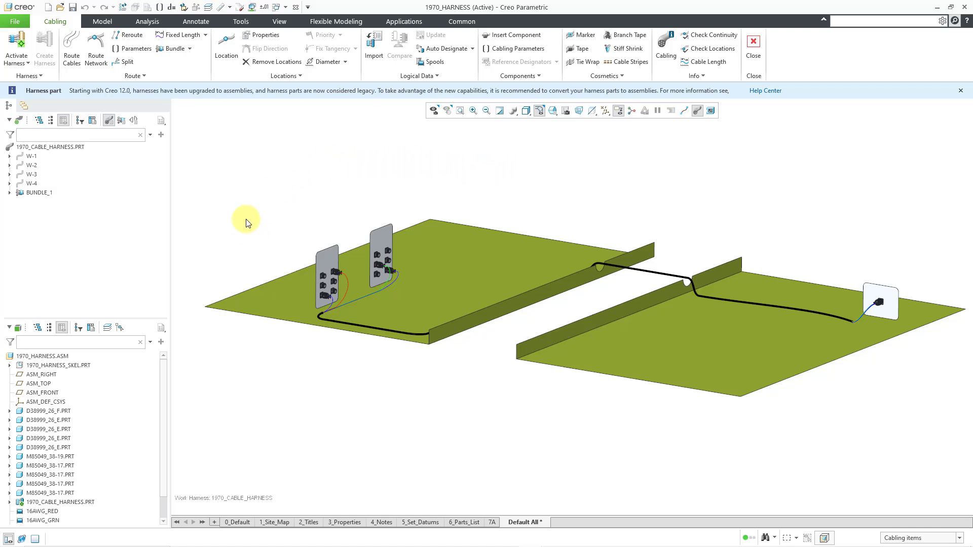
pyautogui.rightClick(255, 364)
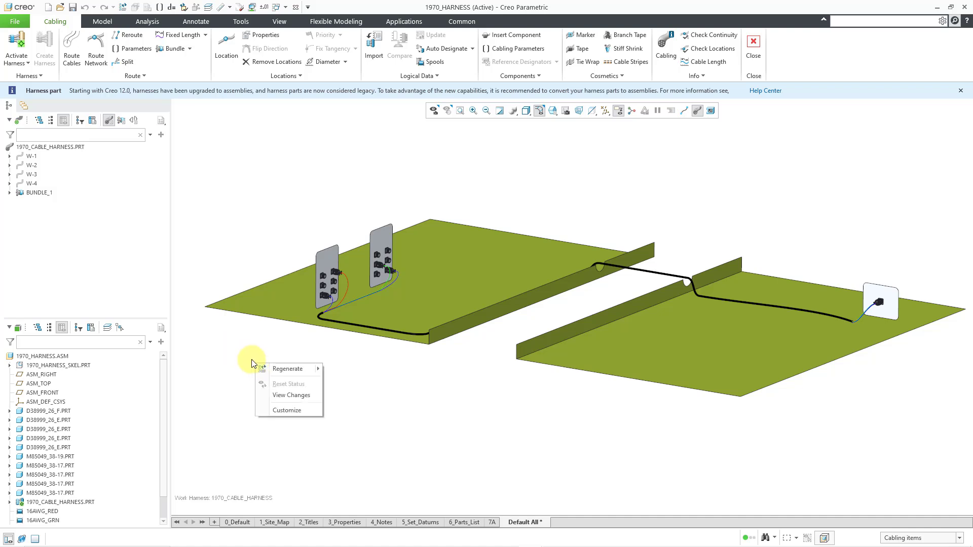
pyautogui.click(80, 502)
pyautogui.rightClick(80, 504)
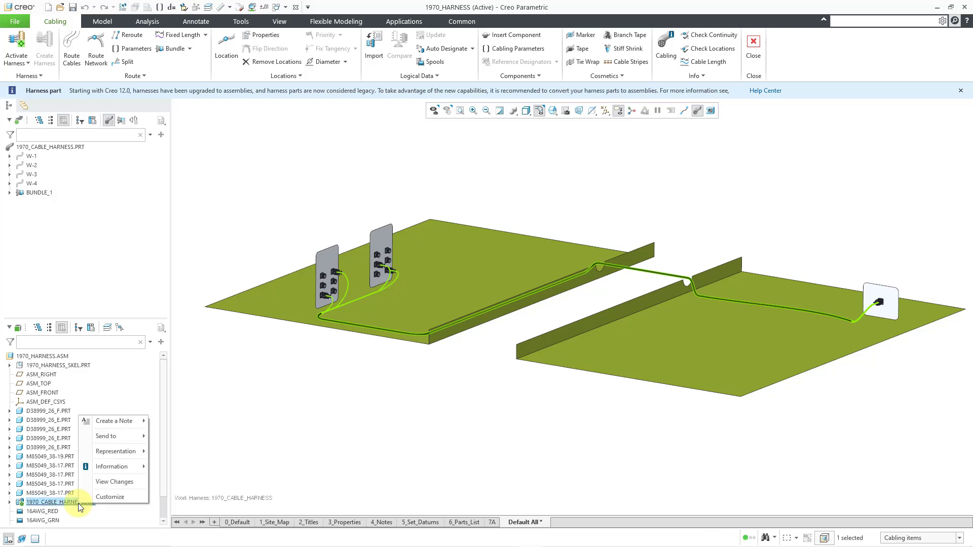
pyautogui.click(361, 446)
pyautogui.click(292, 445)
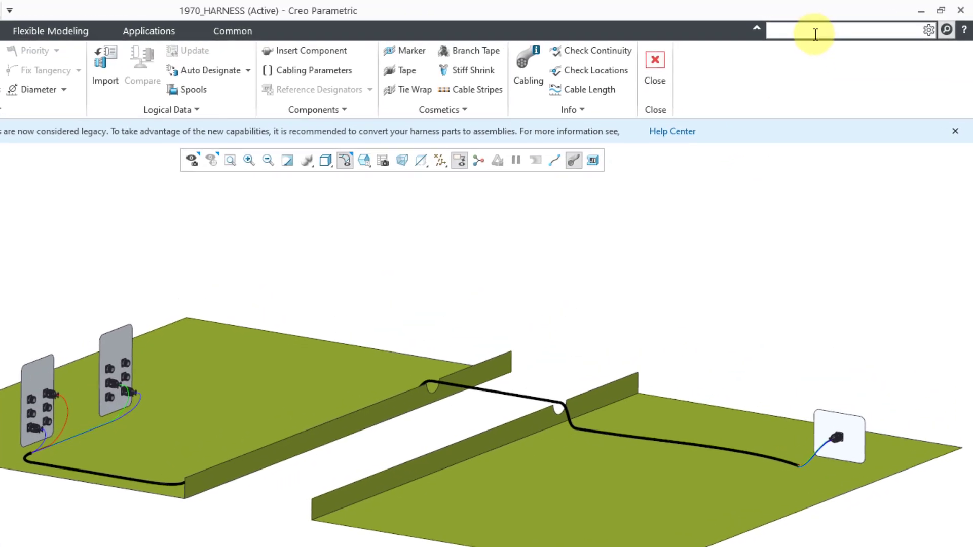
pyautogui.click(864, 19)
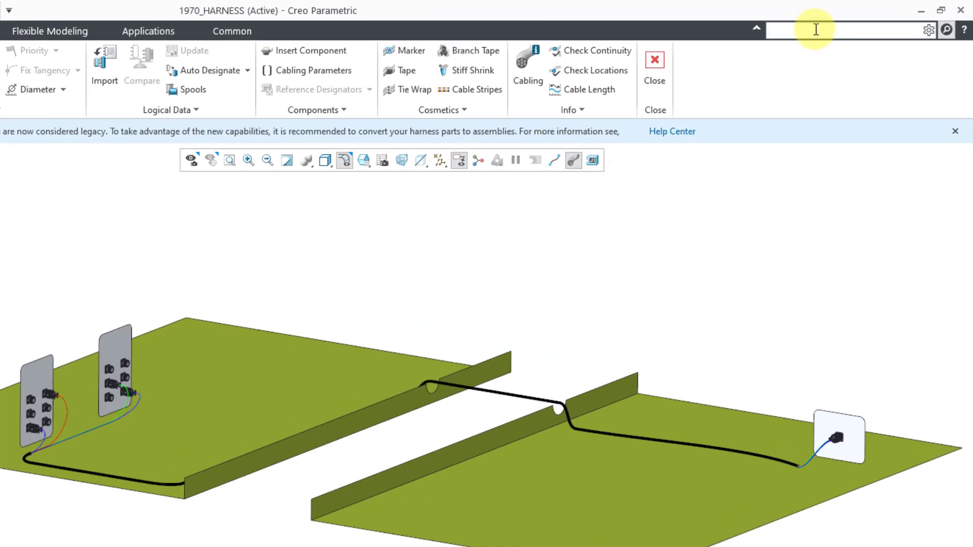
# - Search the ribbon commands for 'convert' to locate Convert to Assembly
pyautogui.write('conv')
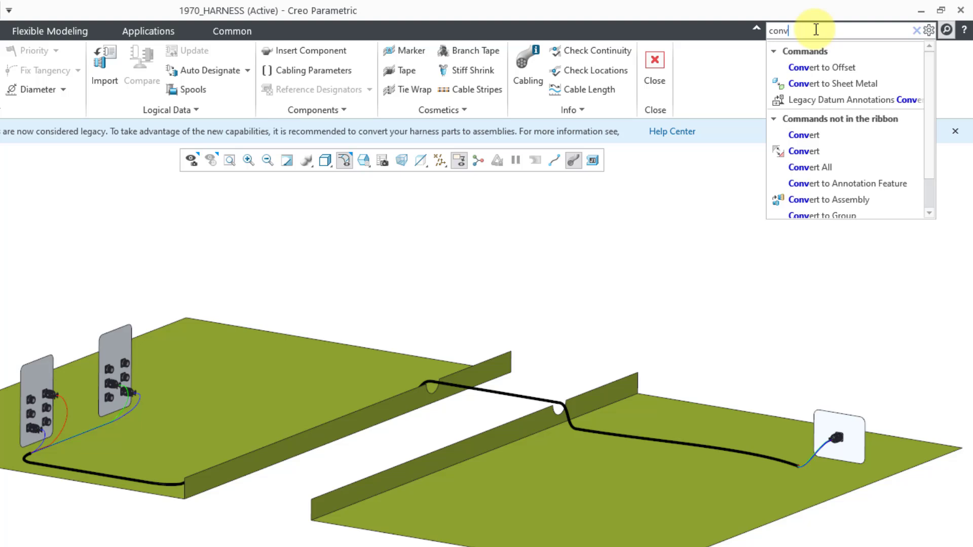
pyautogui.write('ert')
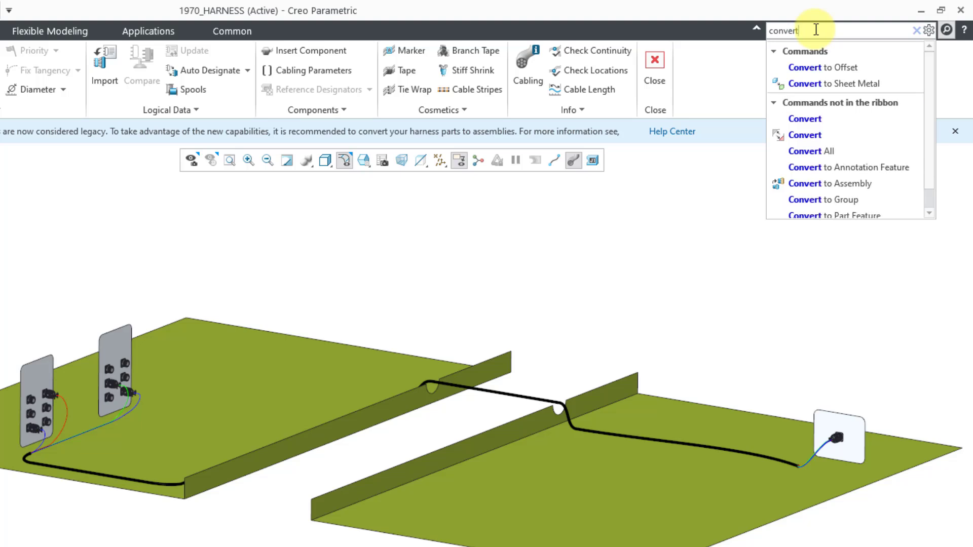